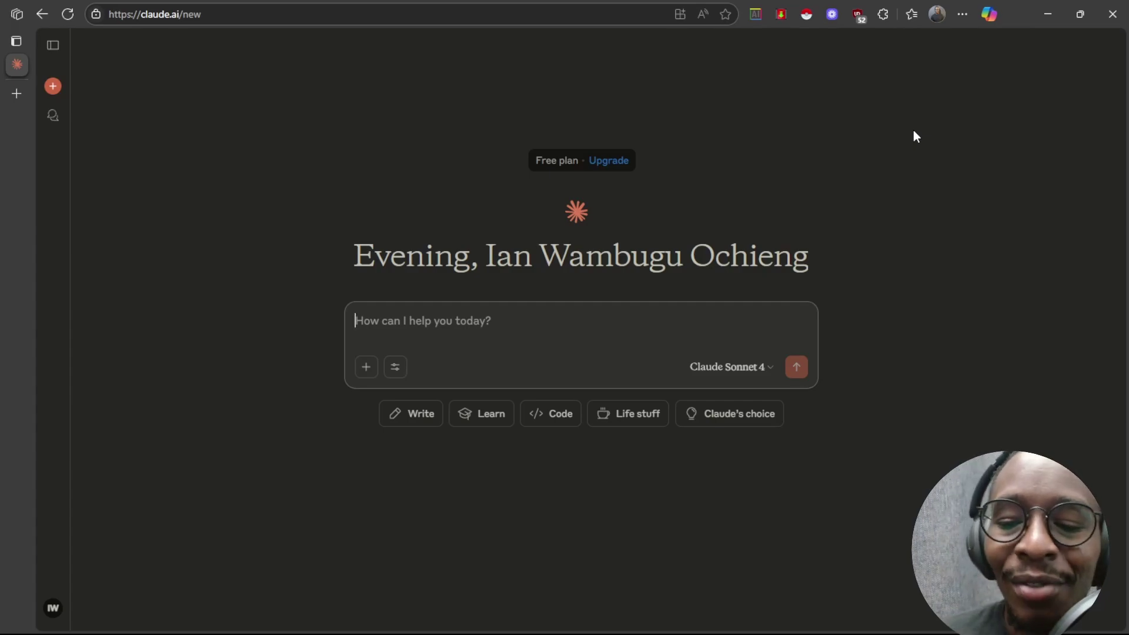
- View the available Claude models, including the additional ones, and close the list without choosing another
click(731, 377)
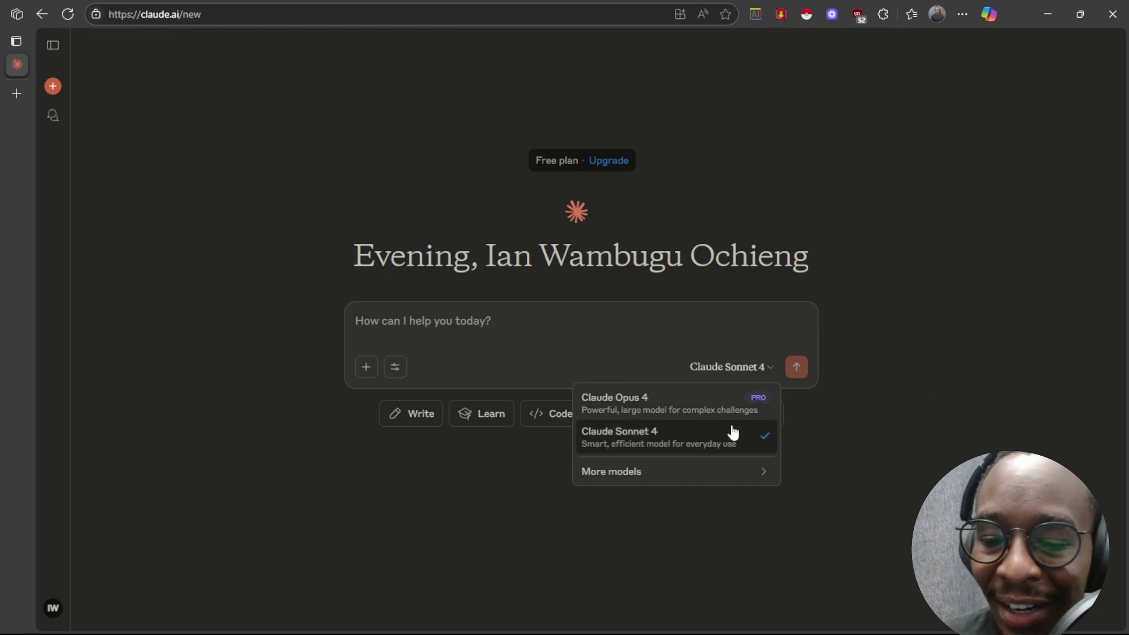
mouse_move(633, 478)
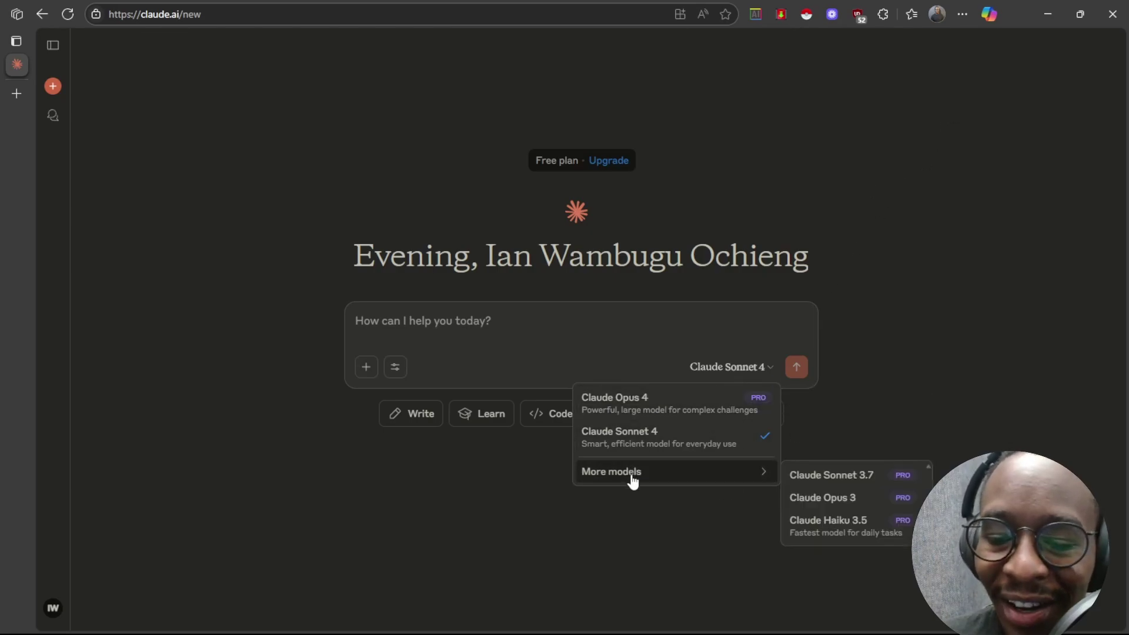
click(469, 136)
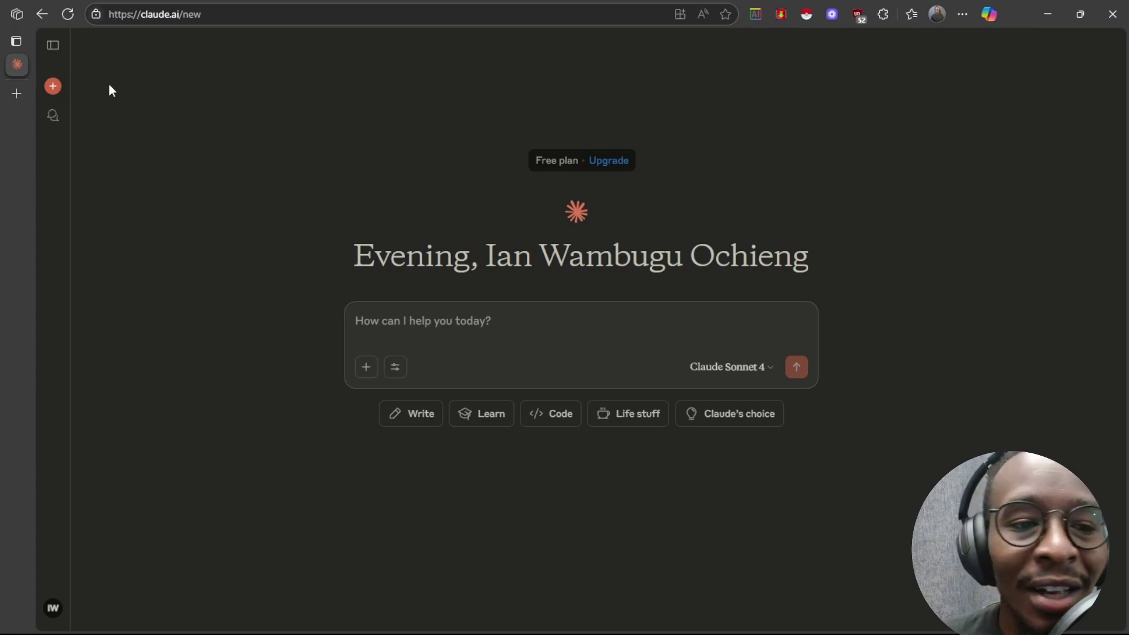
- Browse the chat history, open the Client Proposal Pricing Strategy chat, and return to a blank new chat
click(54, 118)
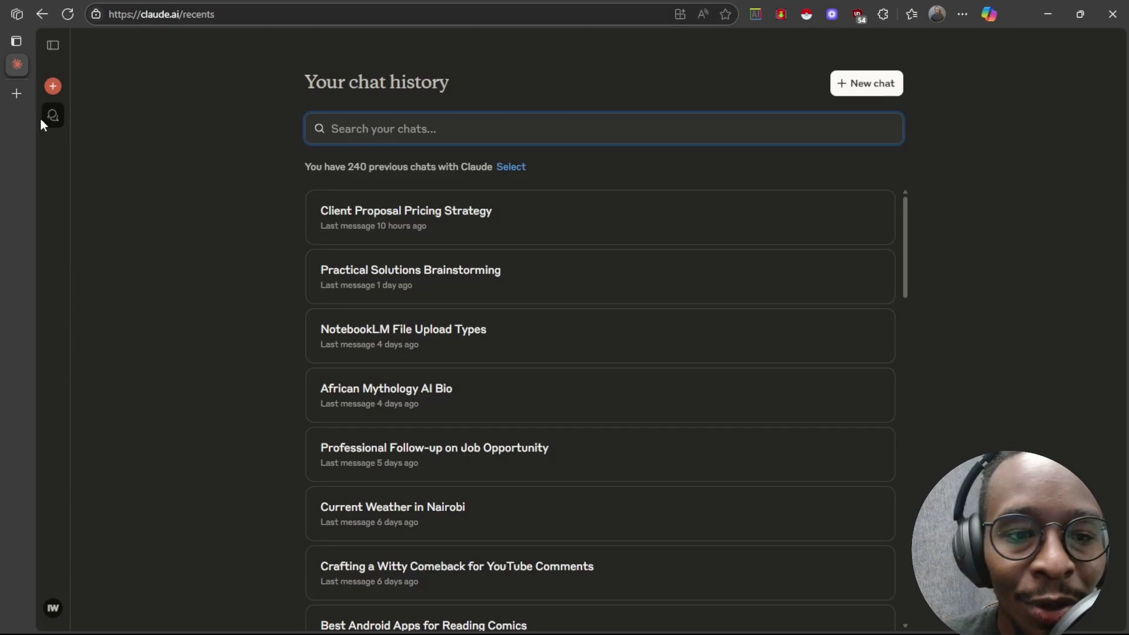
scroll(433, 270, down, 10)
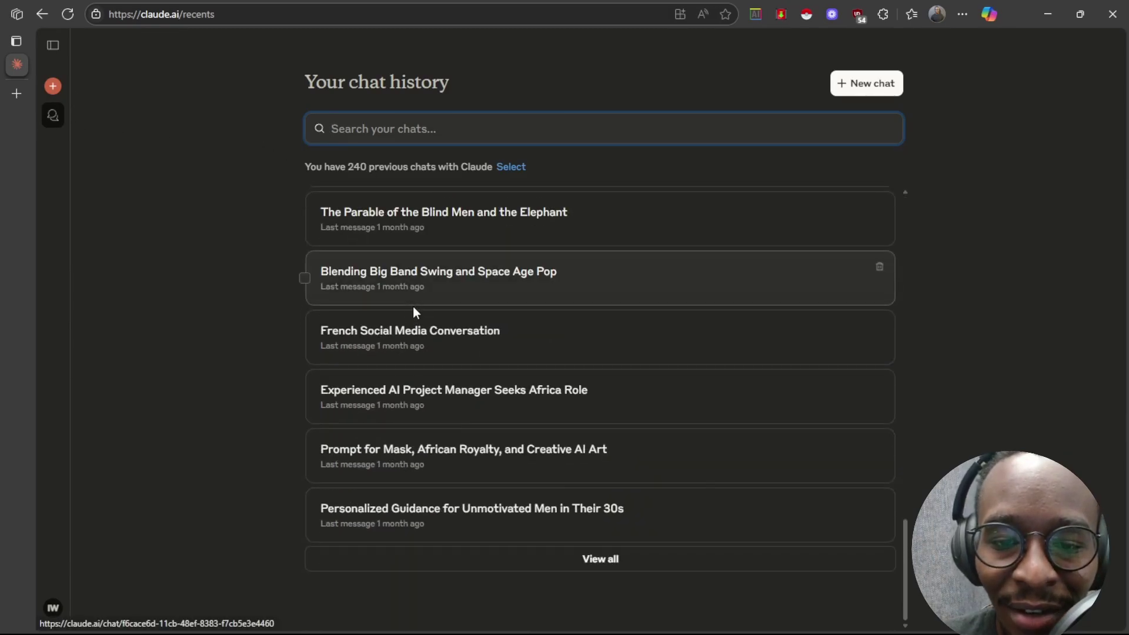
scroll(414, 311, up, 10)
click(423, 227)
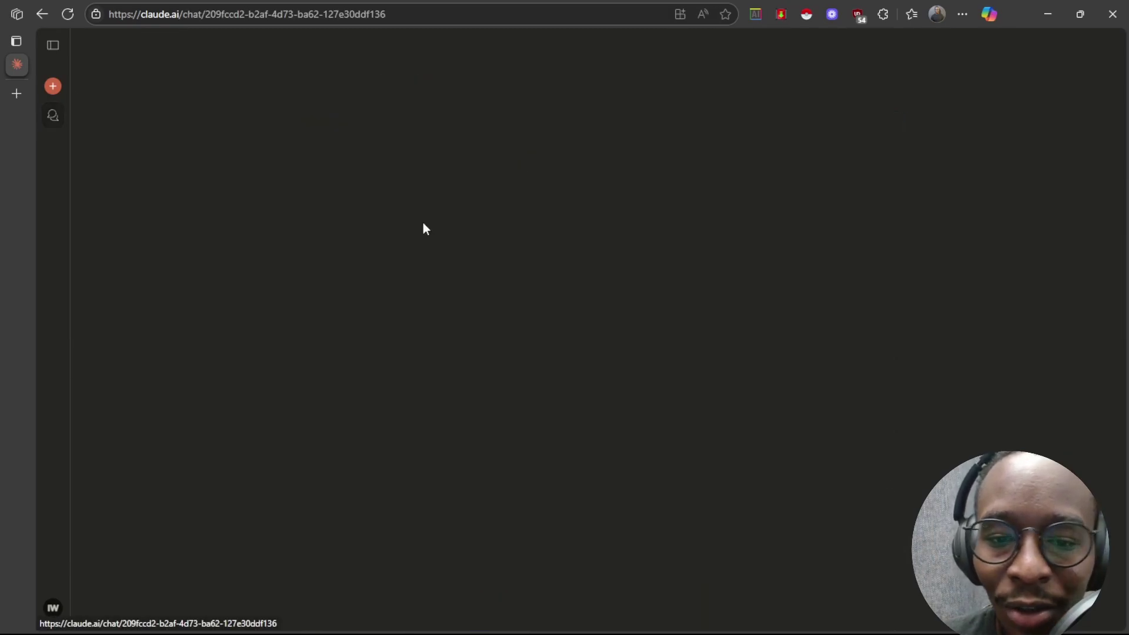
click(53, 116)
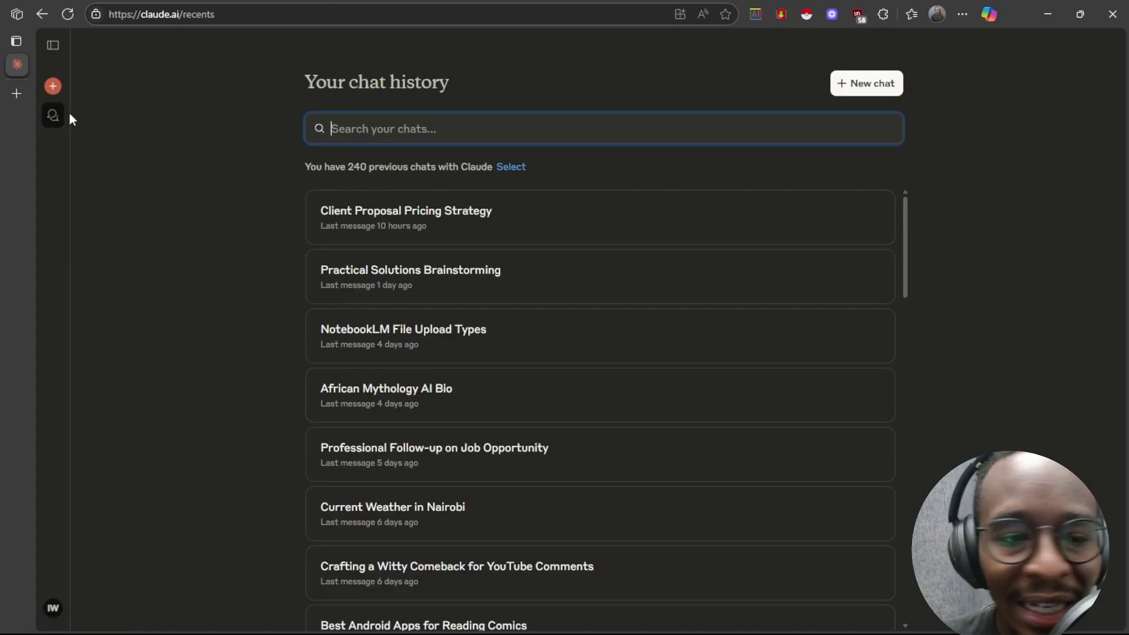
click(53, 87)
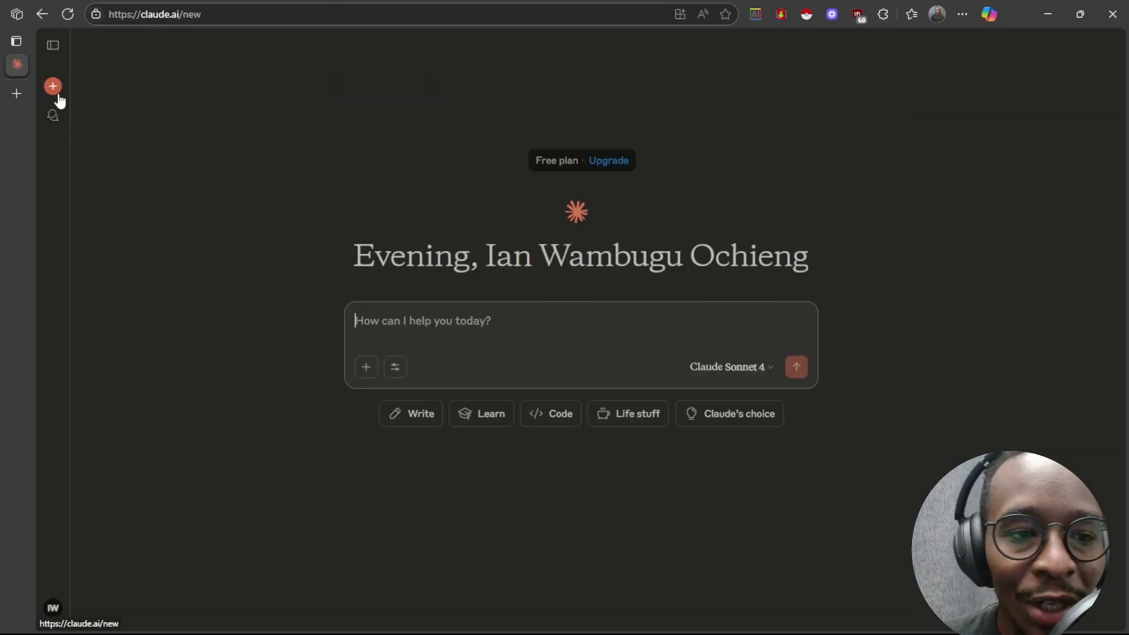
- Expand the sidebar to look through the recent chats, and collapse it again
click(54, 47)
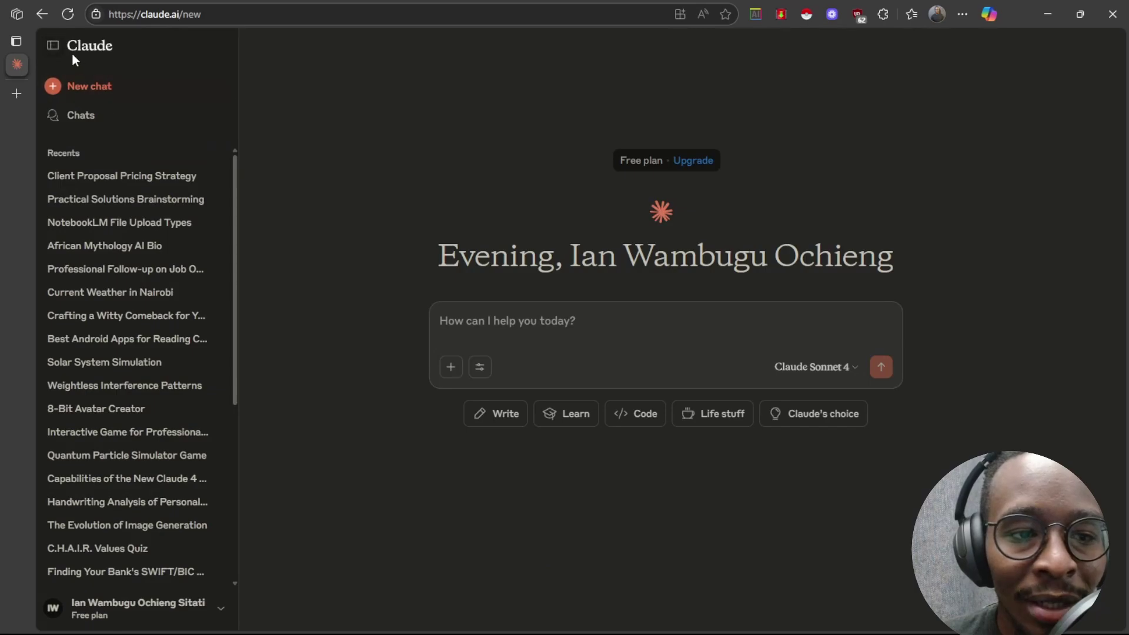
scroll(154, 318, down, 5)
scroll(154, 312, up, 5)
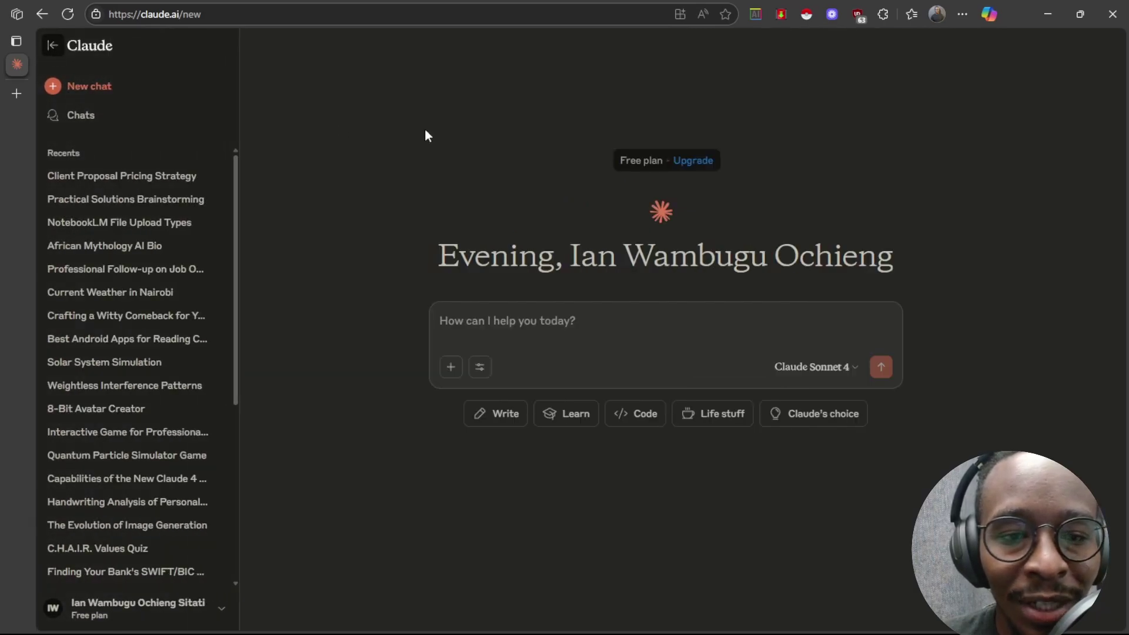
click(52, 47)
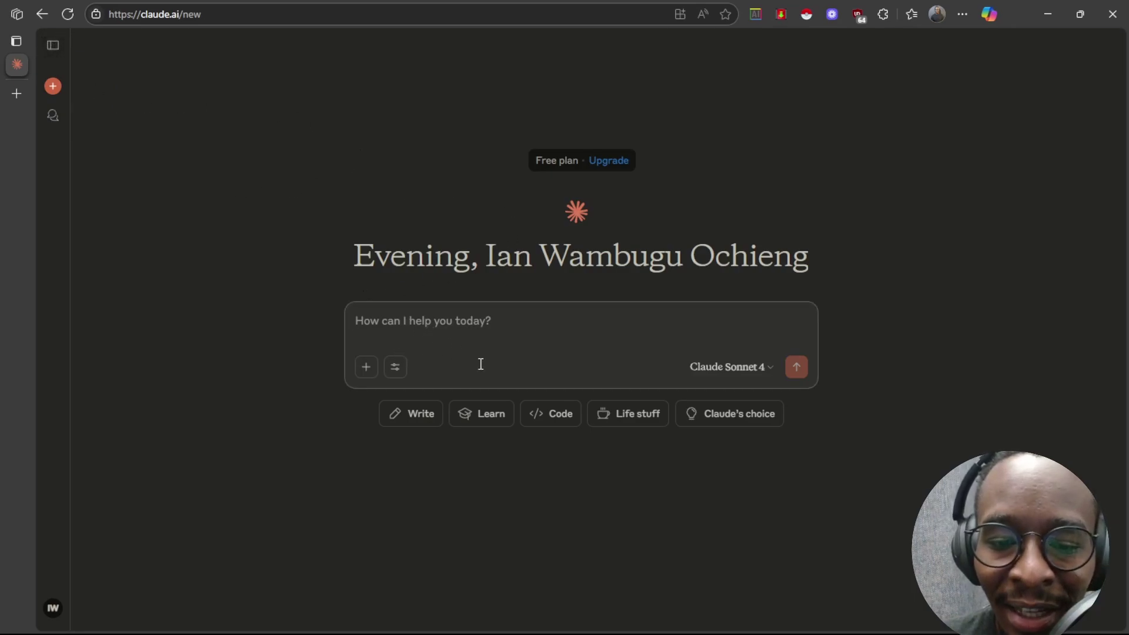
- Look at the prompt box's attachment options and its tool options, closing each without choosing anything
click(365, 369)
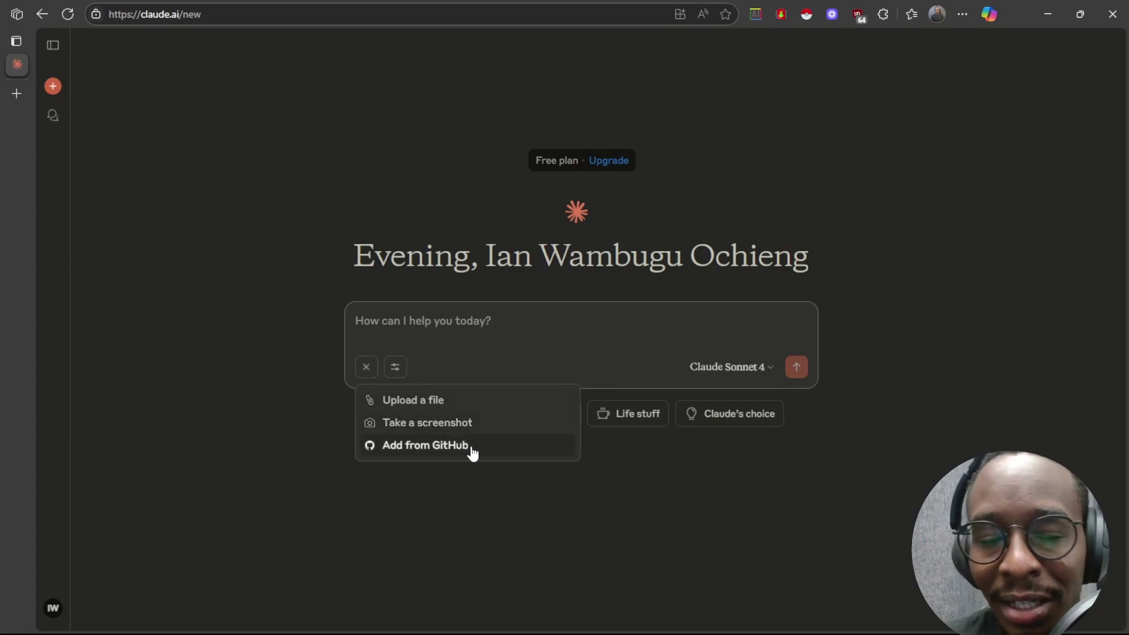
click(426, 337)
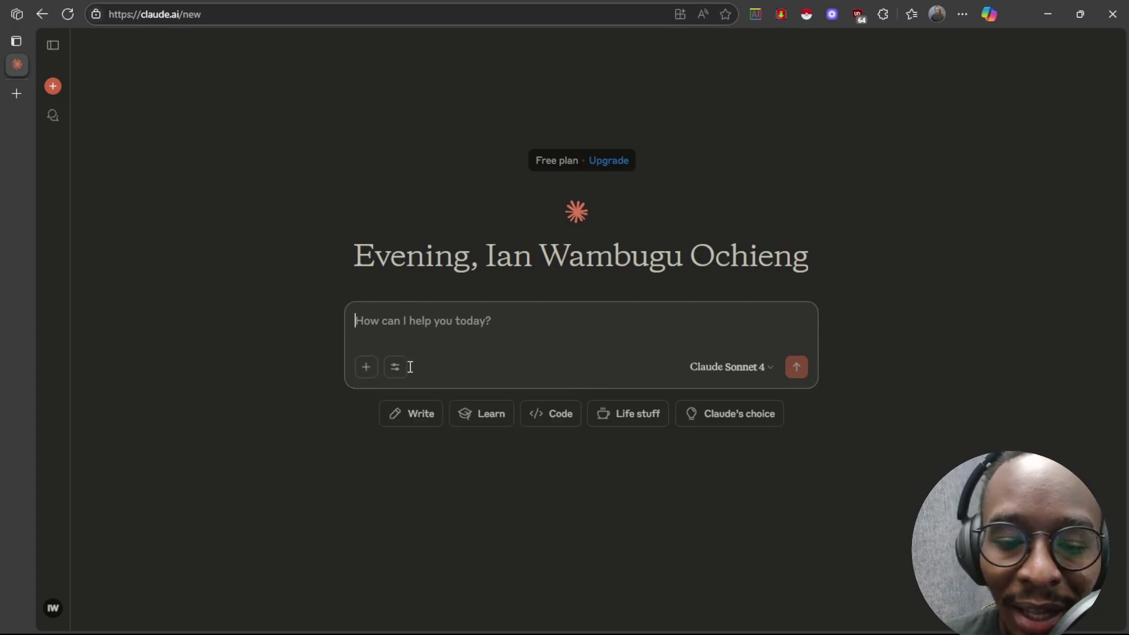
click(397, 368)
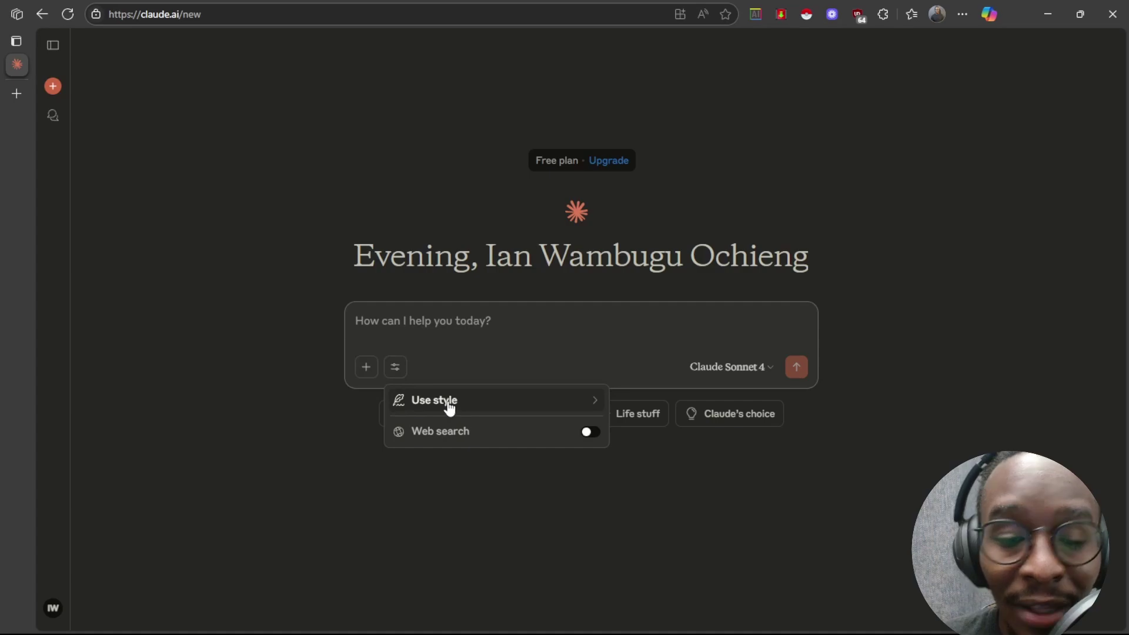
click(448, 320)
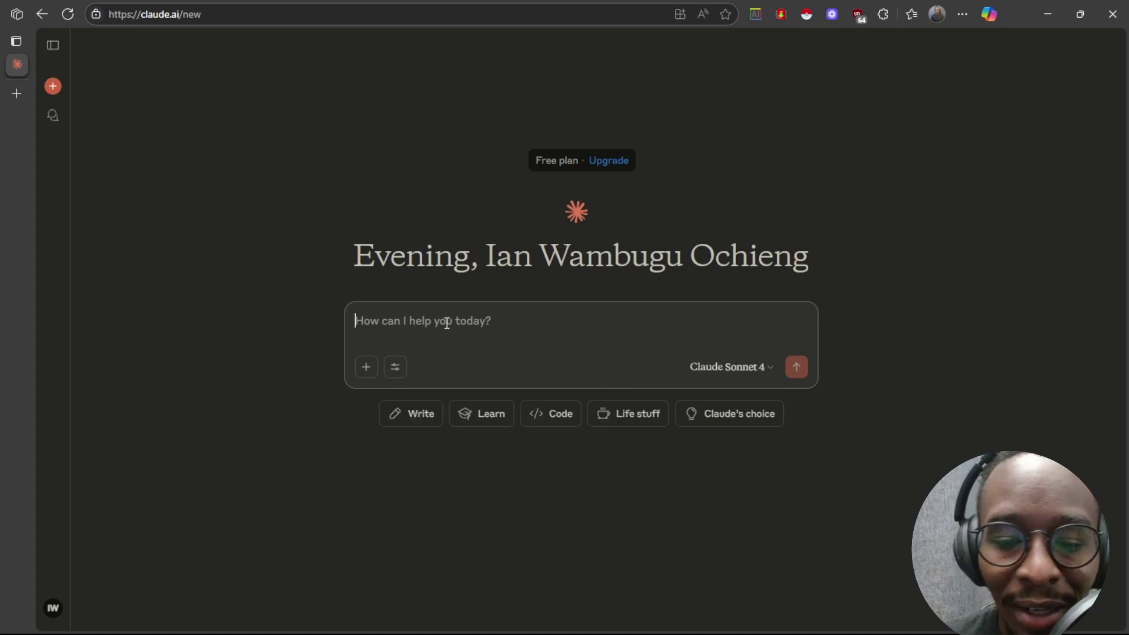
- View the available response styles for the prompt and close the list without changing the style
click(398, 370)
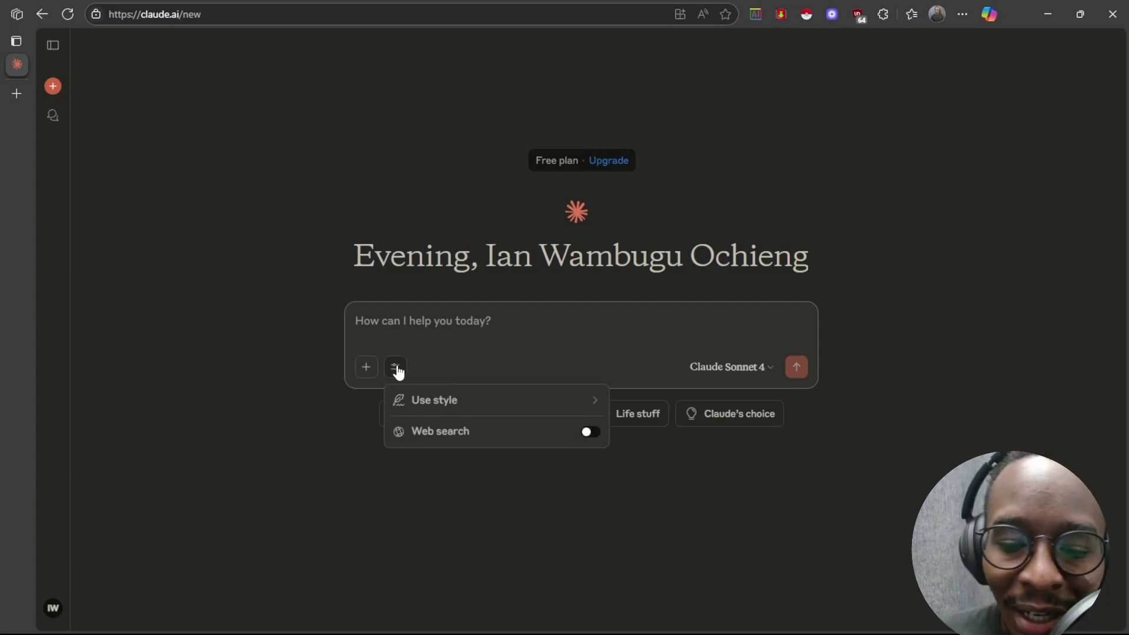
click(461, 410)
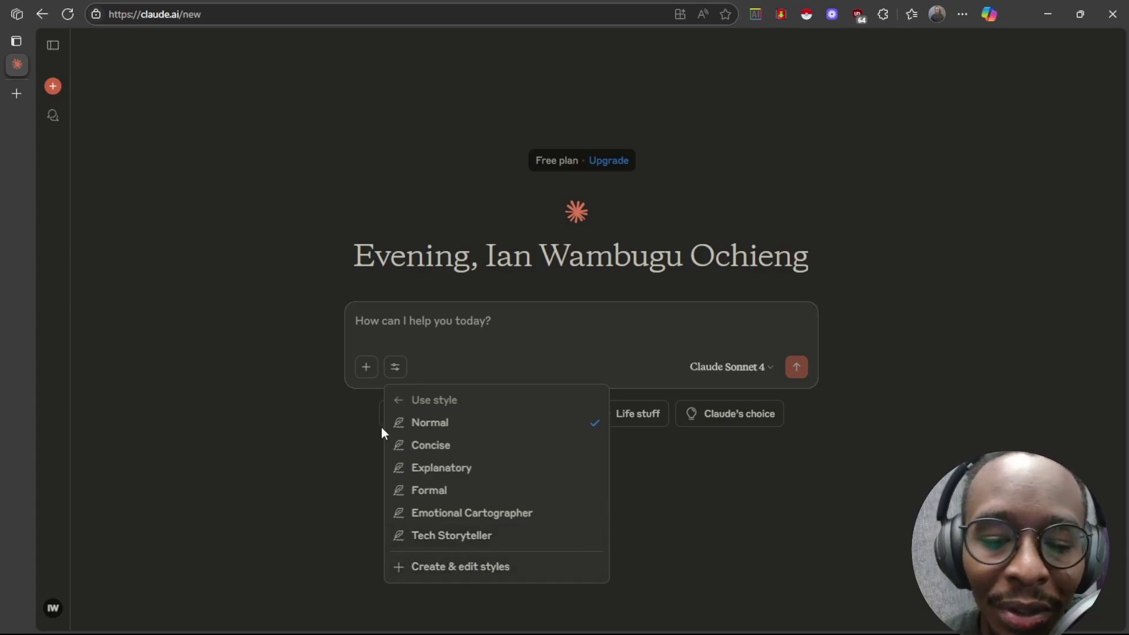
click(399, 370)
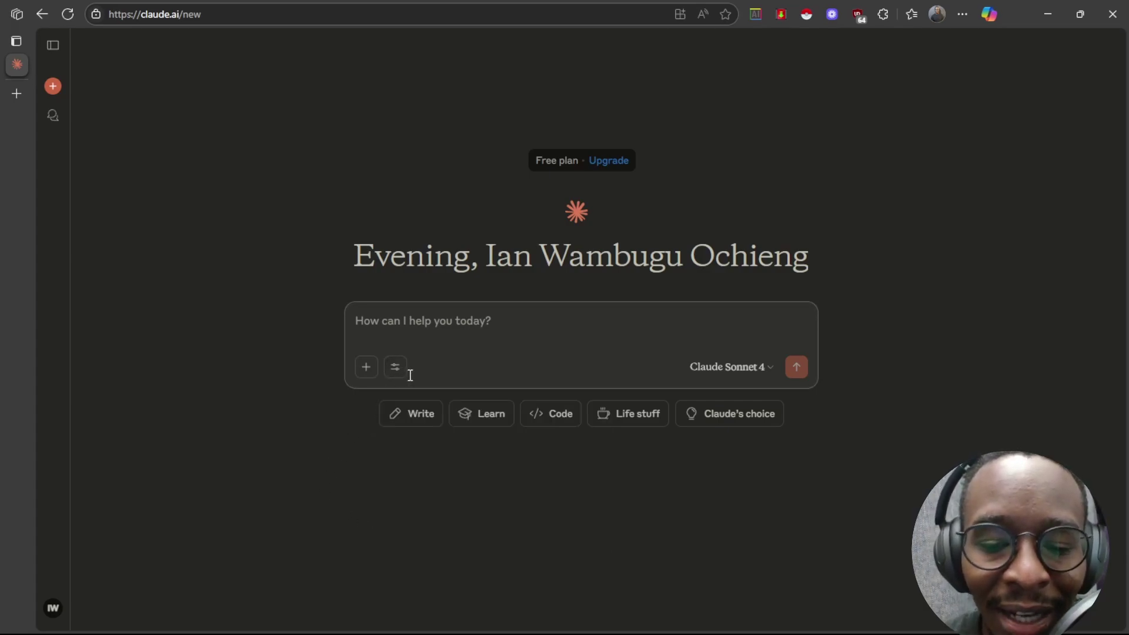
- Enable web search for the chat and return to the prompt box
click(395, 376)
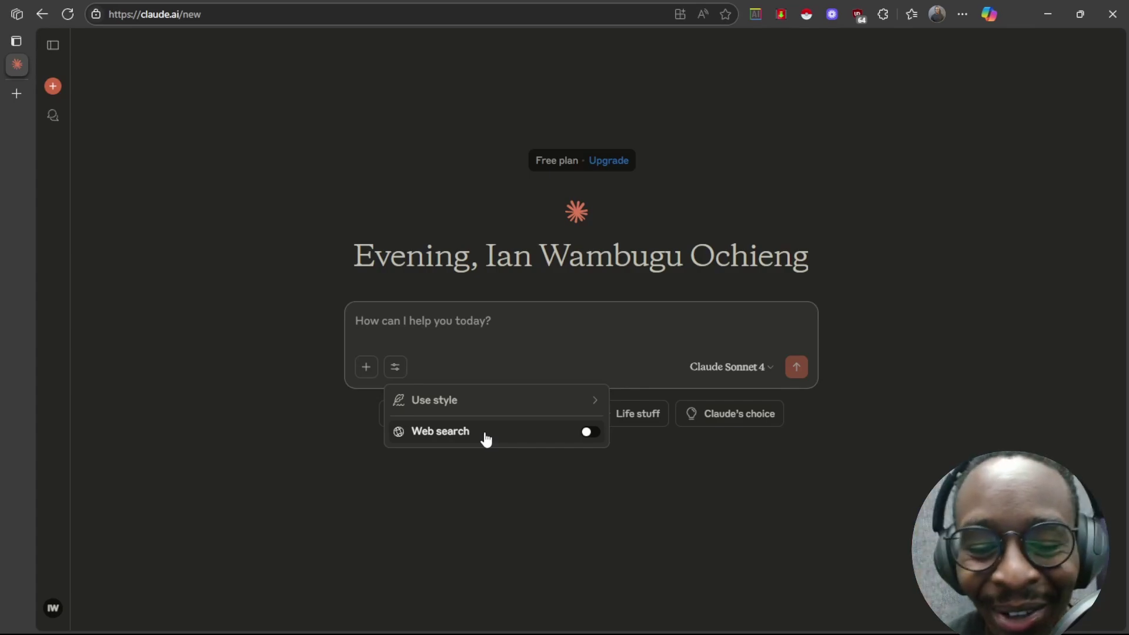
click(587, 433)
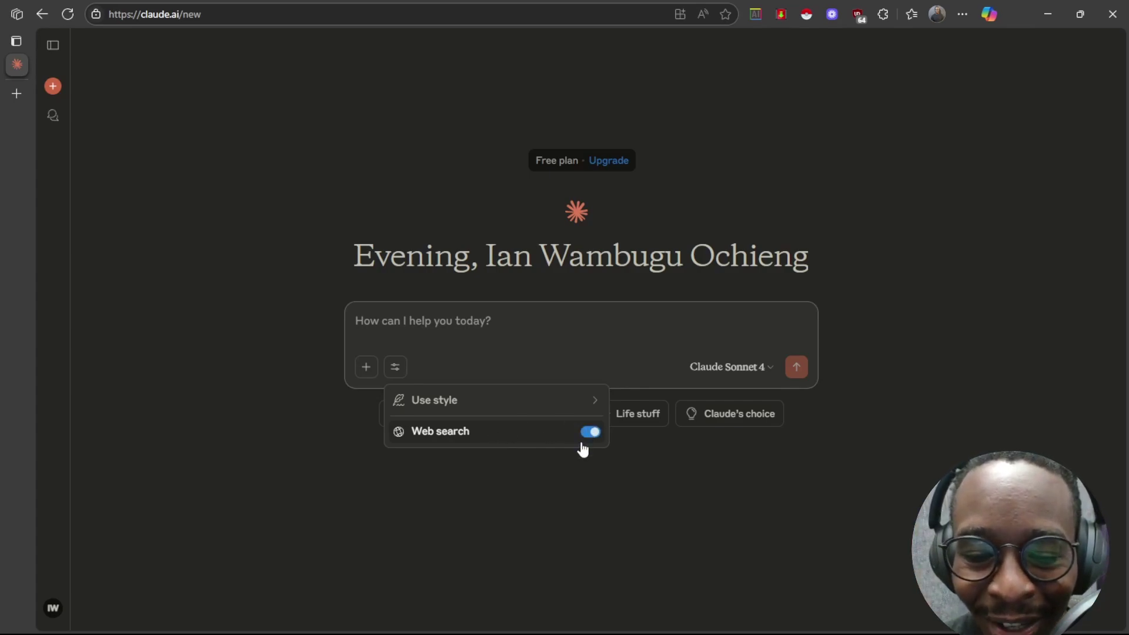
click(510, 325)
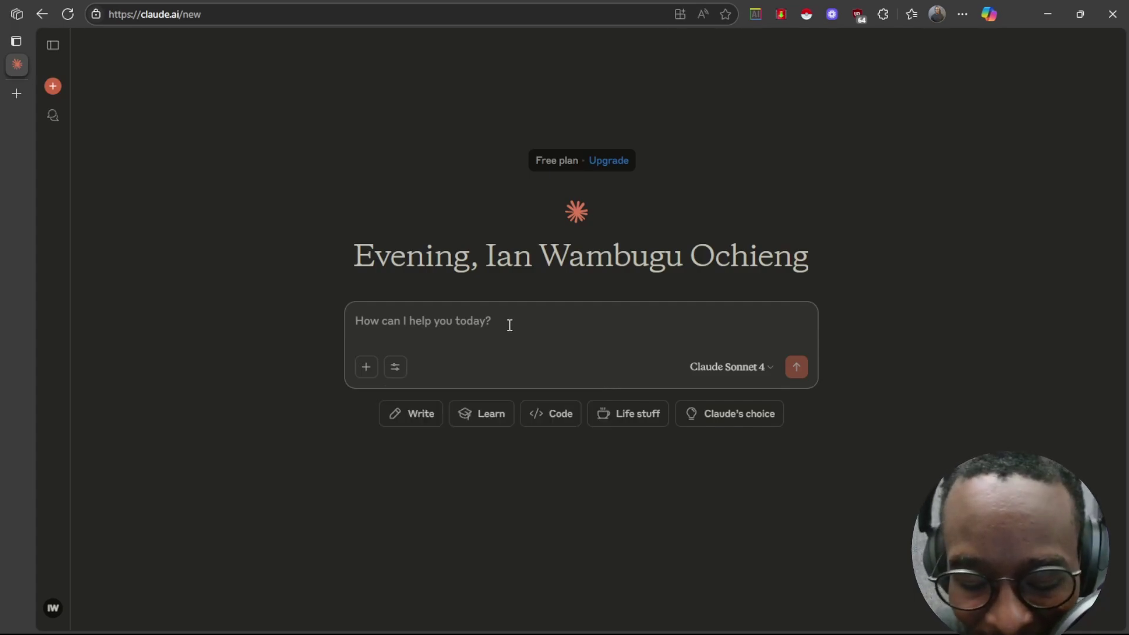
- Submit the prompt "What is the weather in Nairobi"
key(Caps_Lock)
text(W)
key(Caps_Lock)
text(hat)
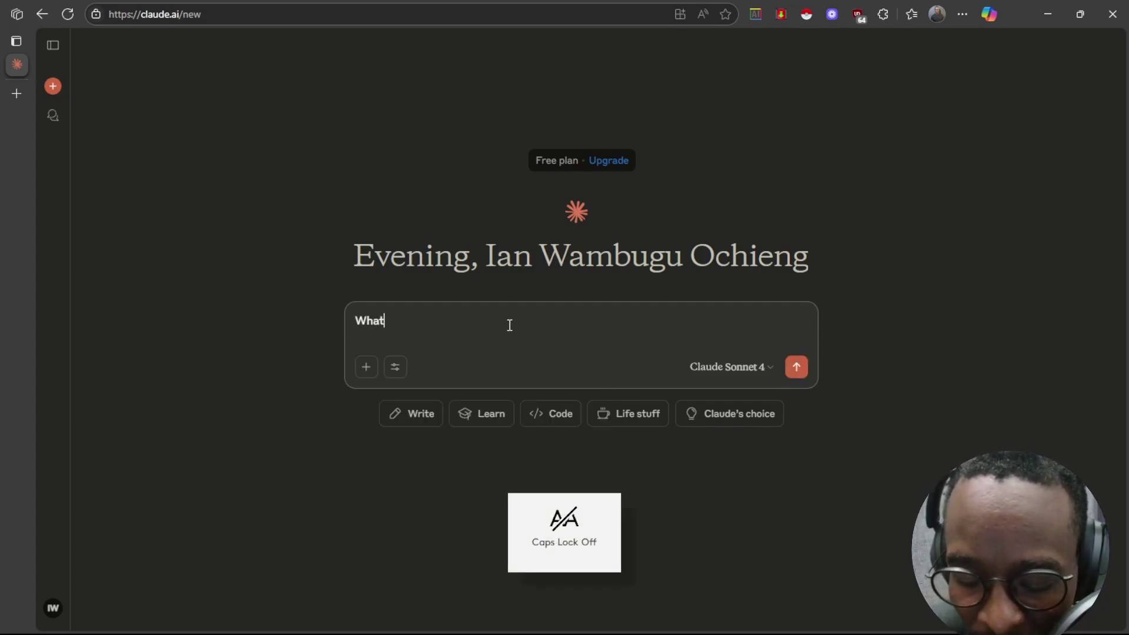
text( is the w)
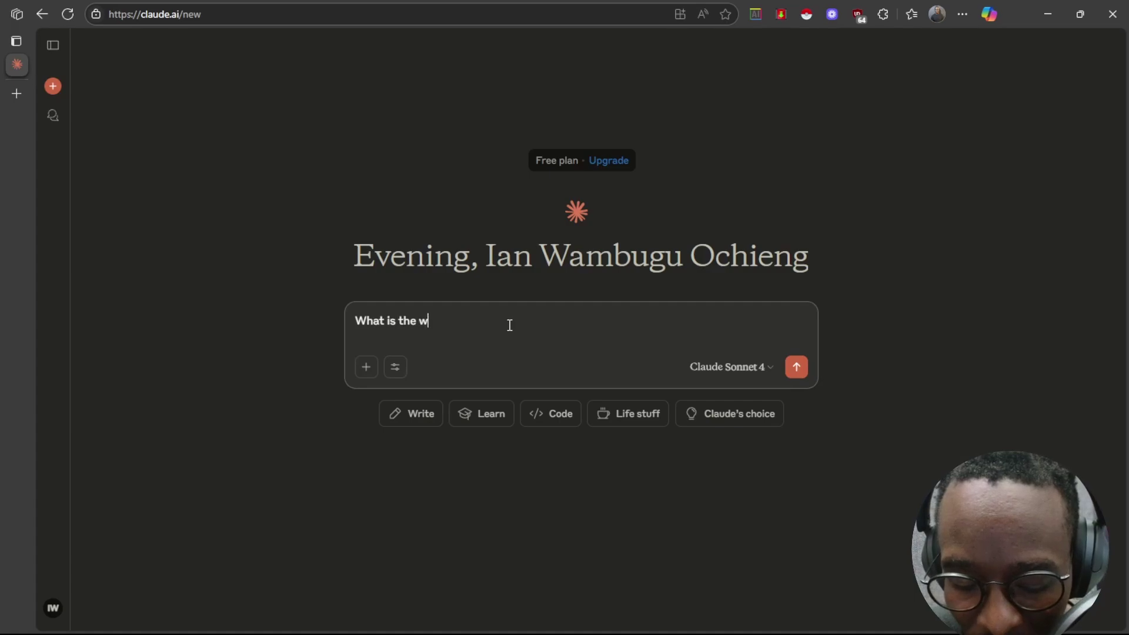
text(eather in)
key(Caps_Lock)
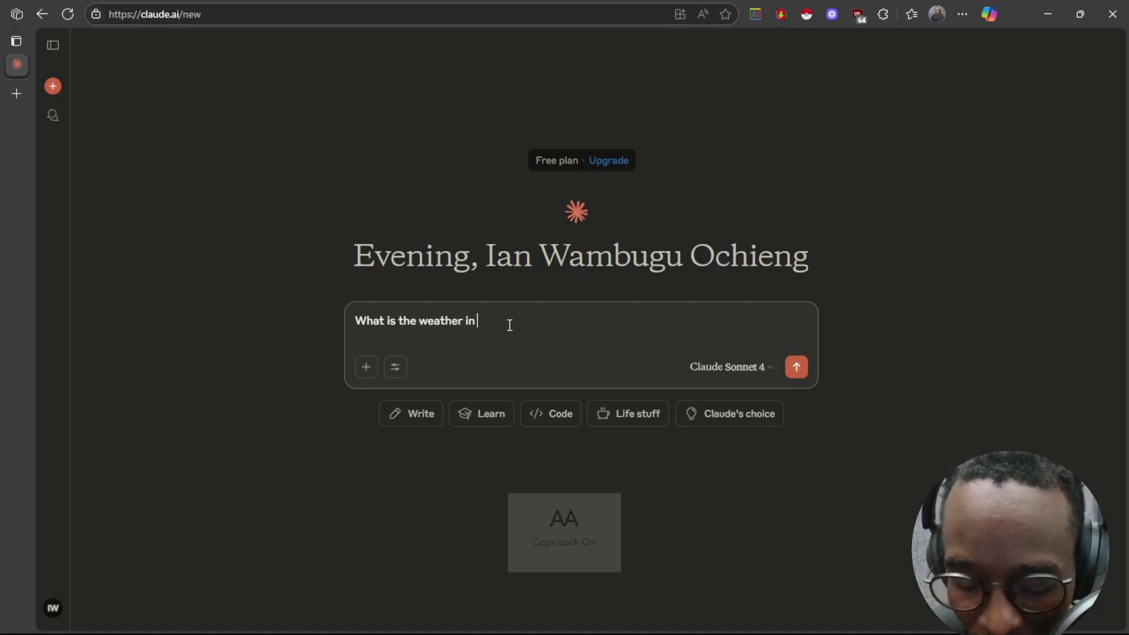
text(N)
key(Caps_Lock)
text(airo)
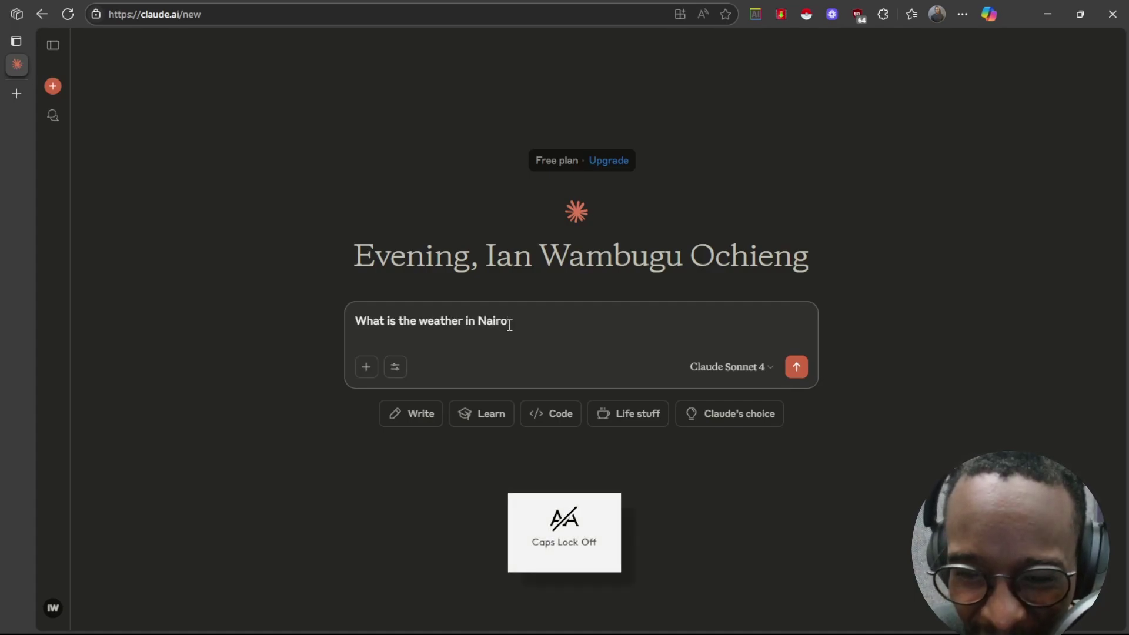
text(bi)
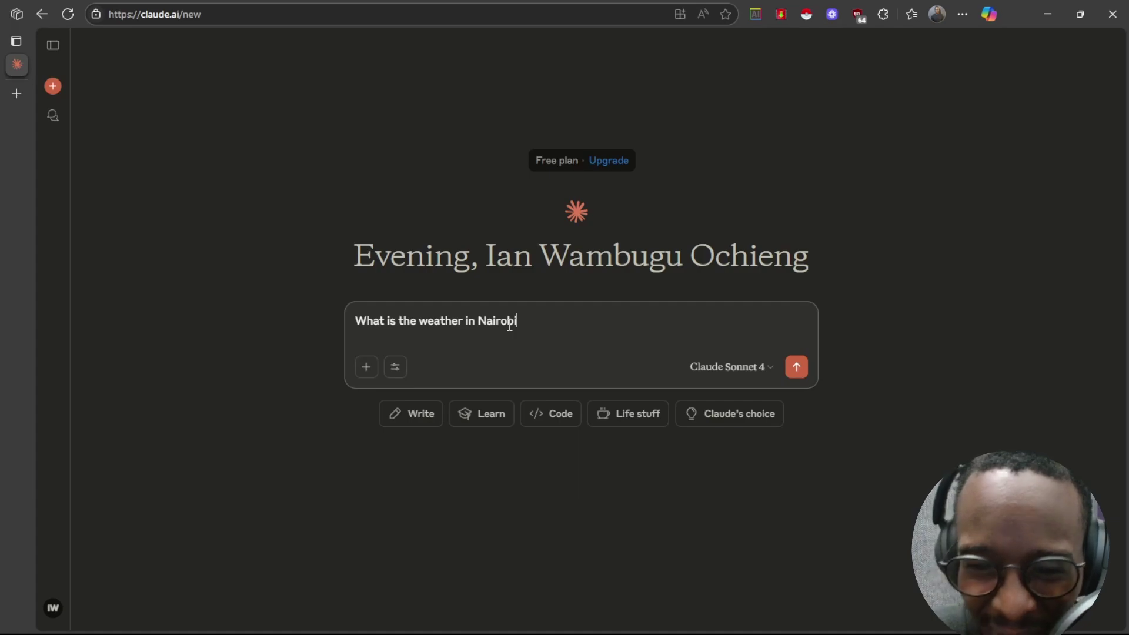
key(Return)
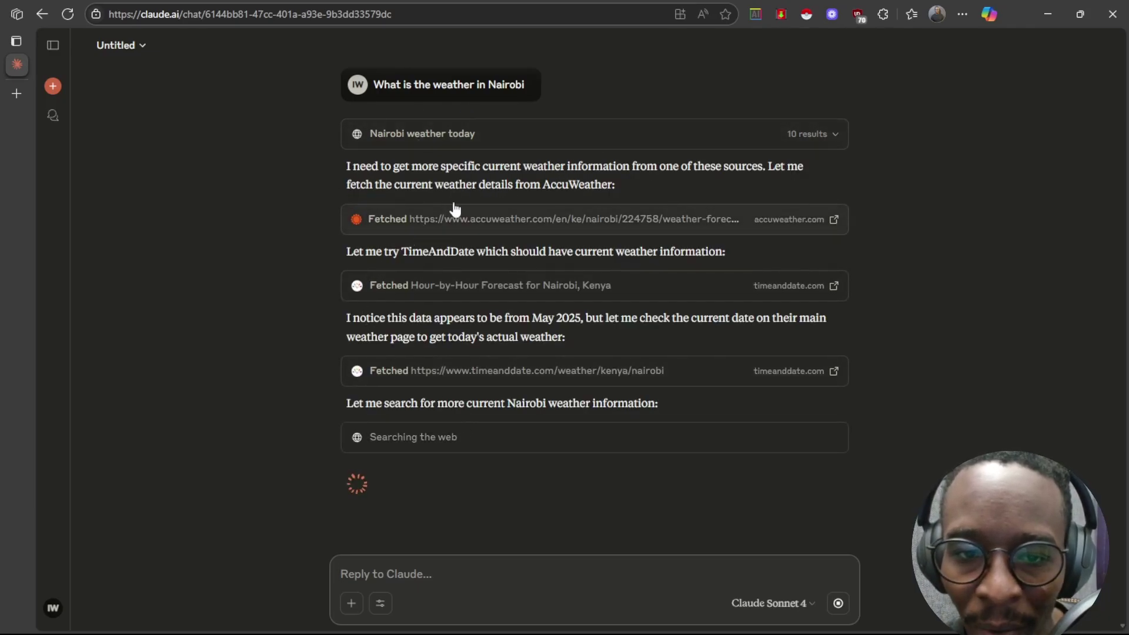
- Examine the sources found for "Nairobi weather today" and read through the complete weather answer
click(416, 141)
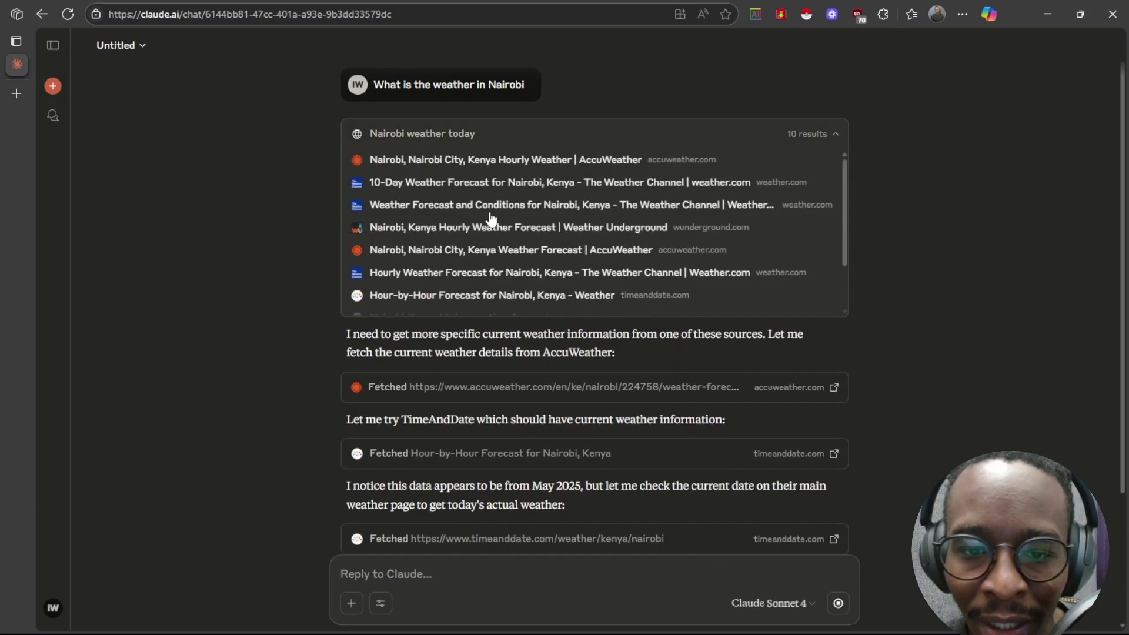
click(418, 135)
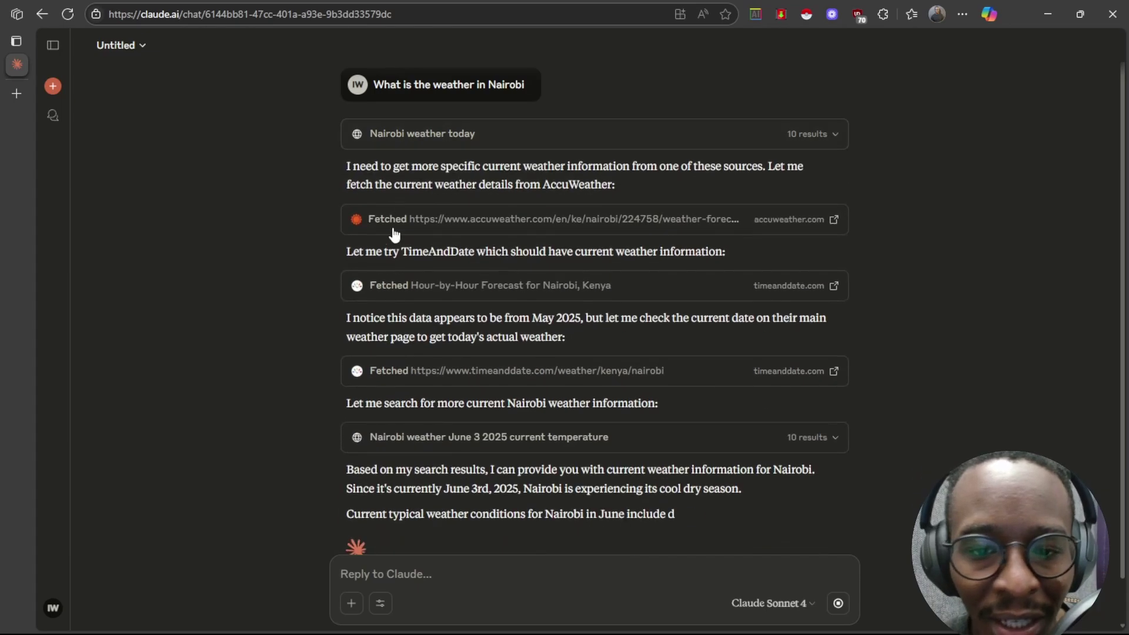
scroll(395, 244, down, 2)
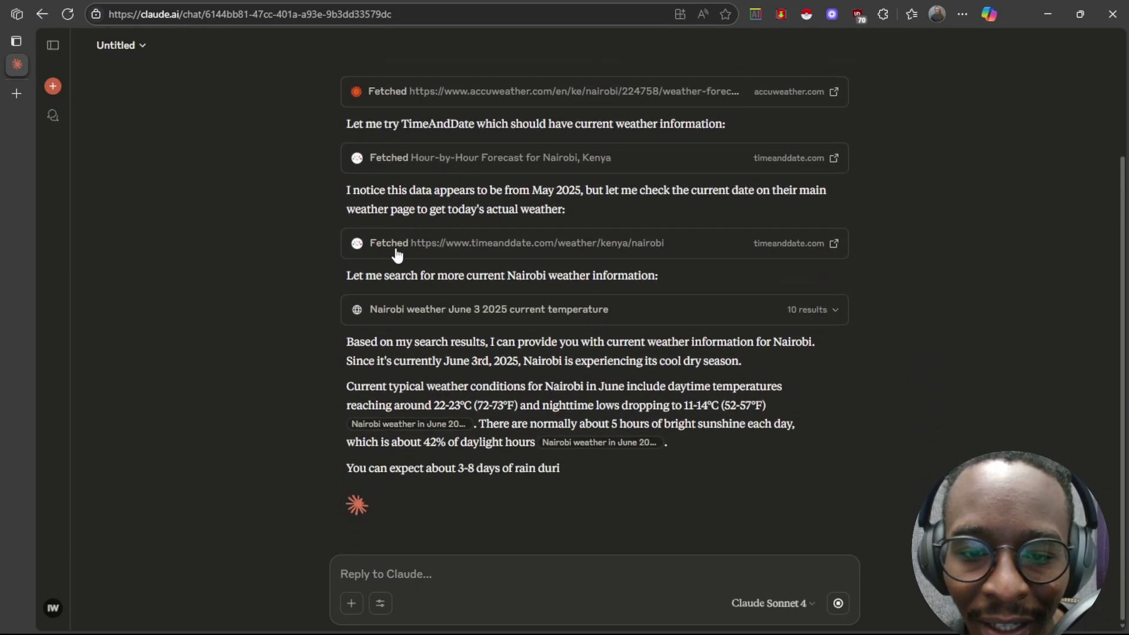
scroll(403, 396, down, 1)
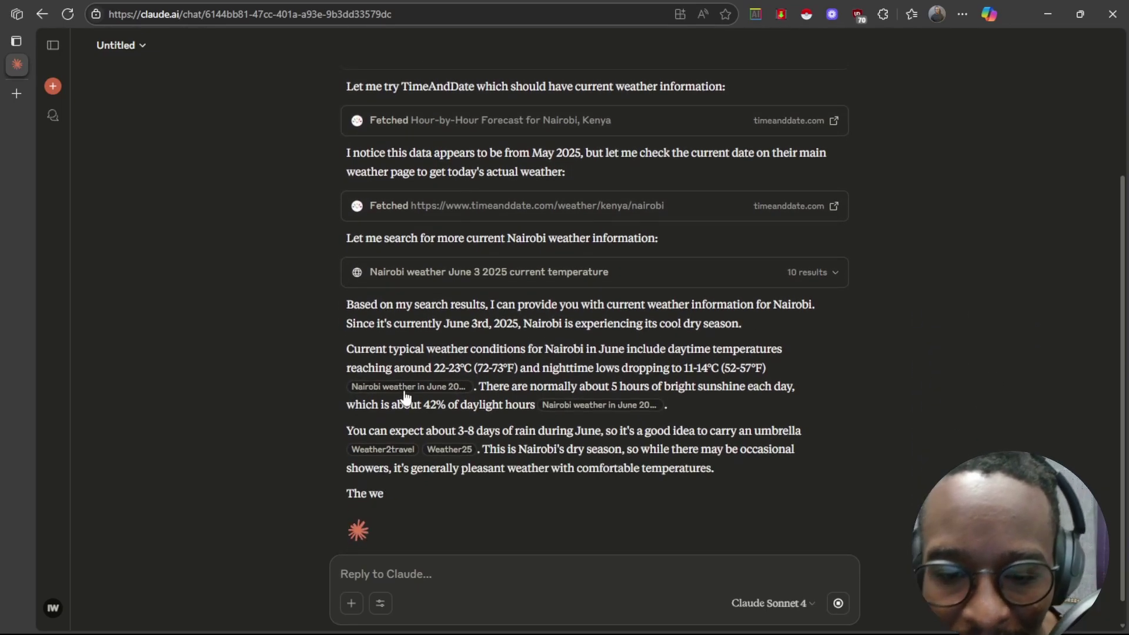
scroll(395, 344, down, 1)
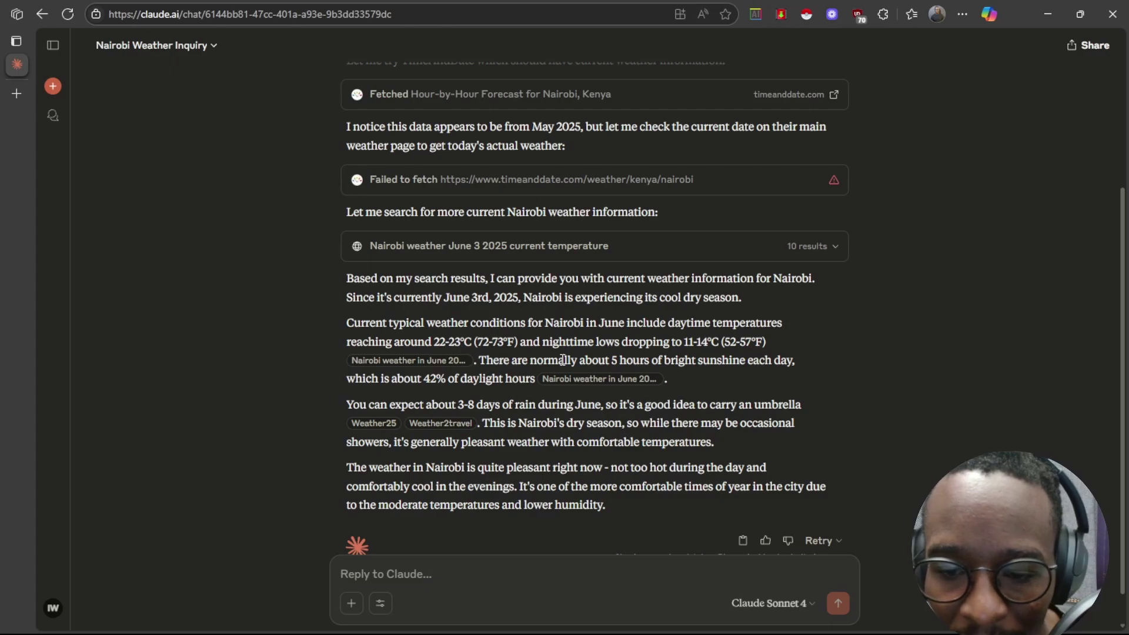
scroll(565, 360, down, 1)
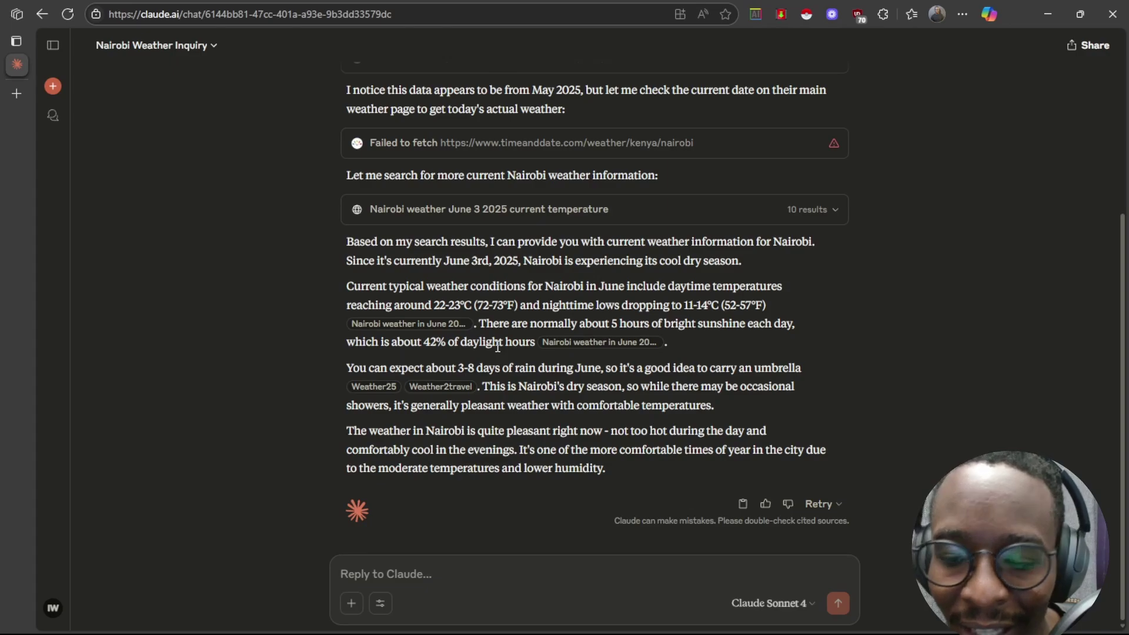
scroll(497, 347, up, 4)
scroll(496, 346, down, 4)
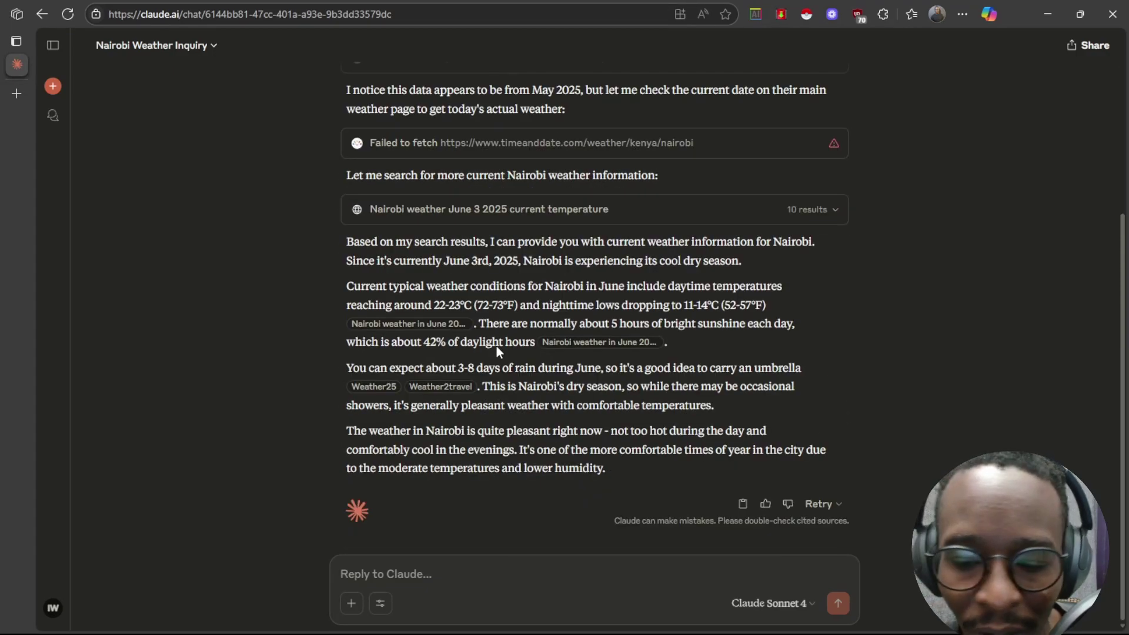
scroll(496, 347, up, 4)
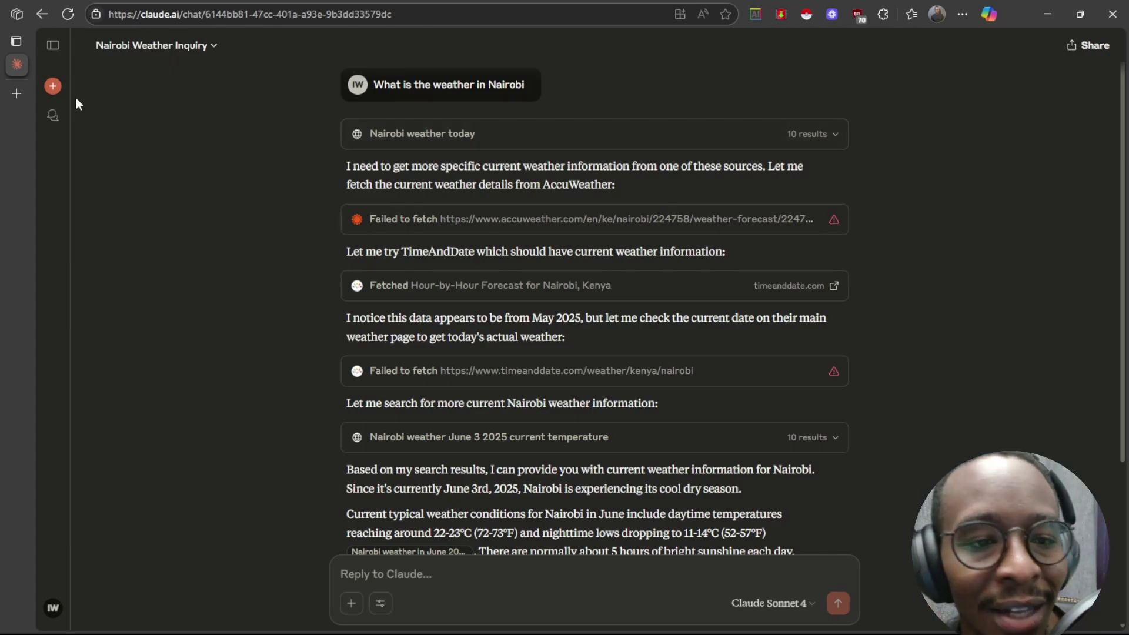
- Start a new chat and view the available models, including the additional ones, without switching models
click(59, 87)
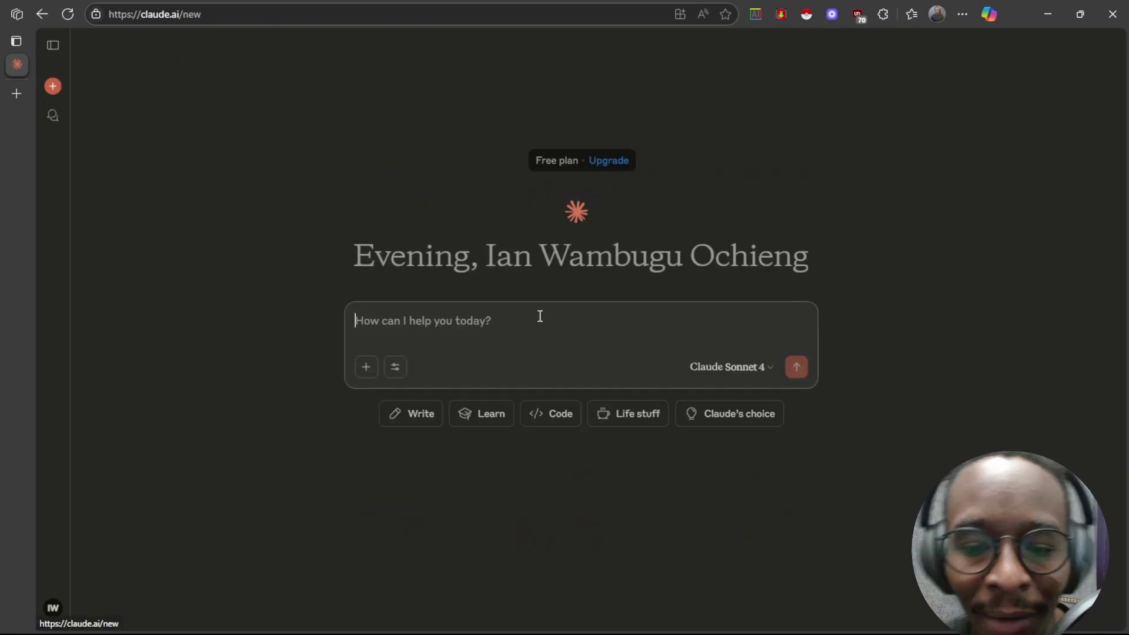
click(711, 368)
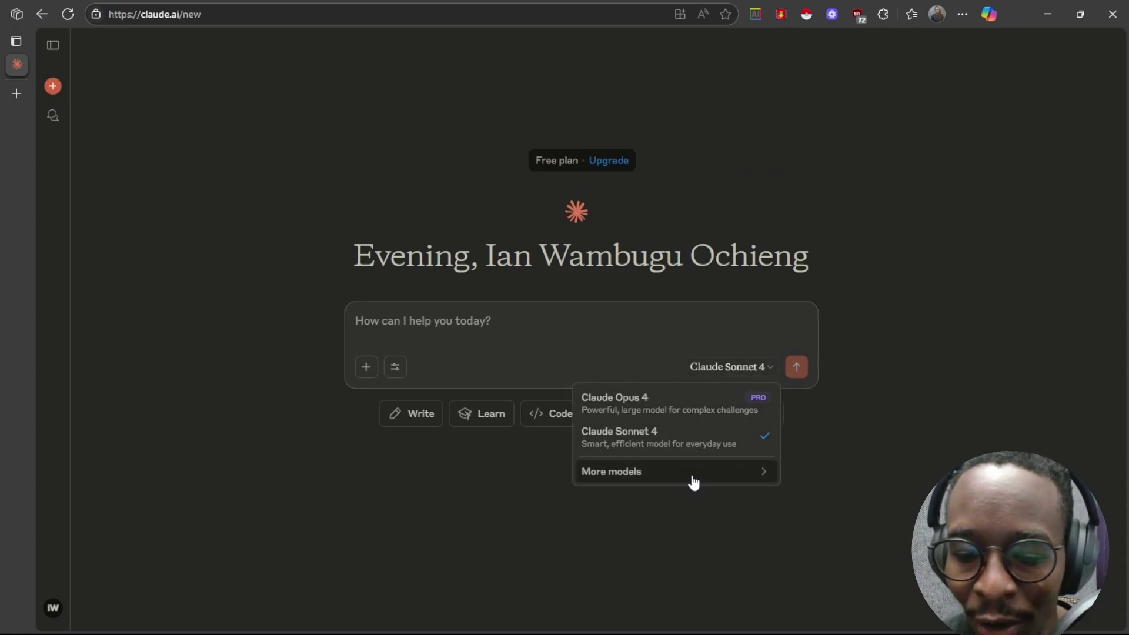
mouse_move(748, 475)
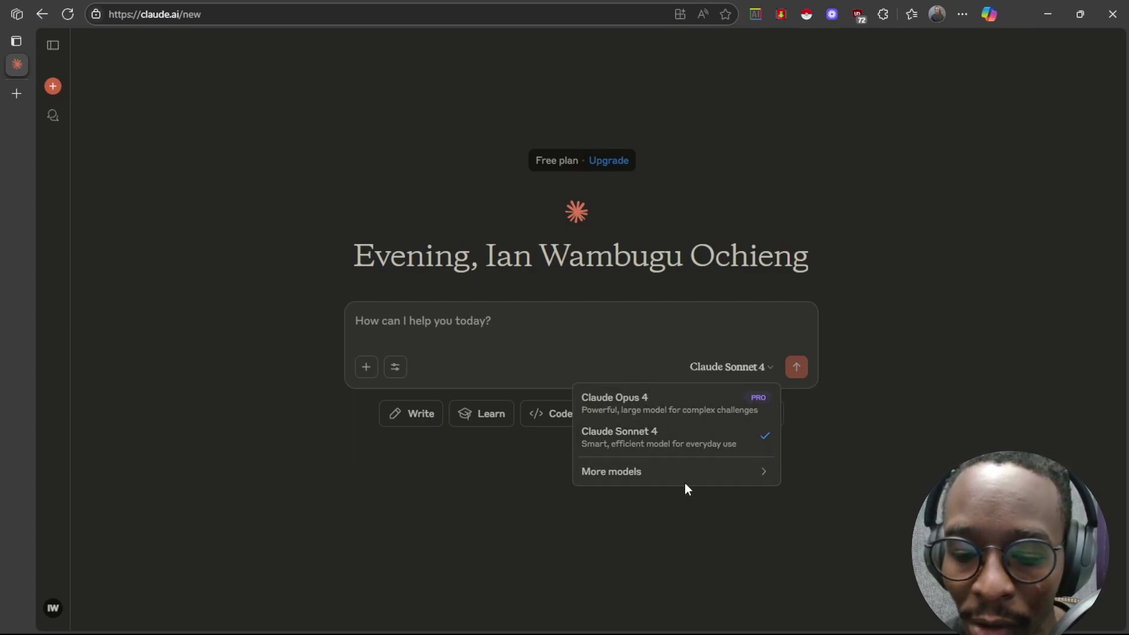
mouse_move(710, 477)
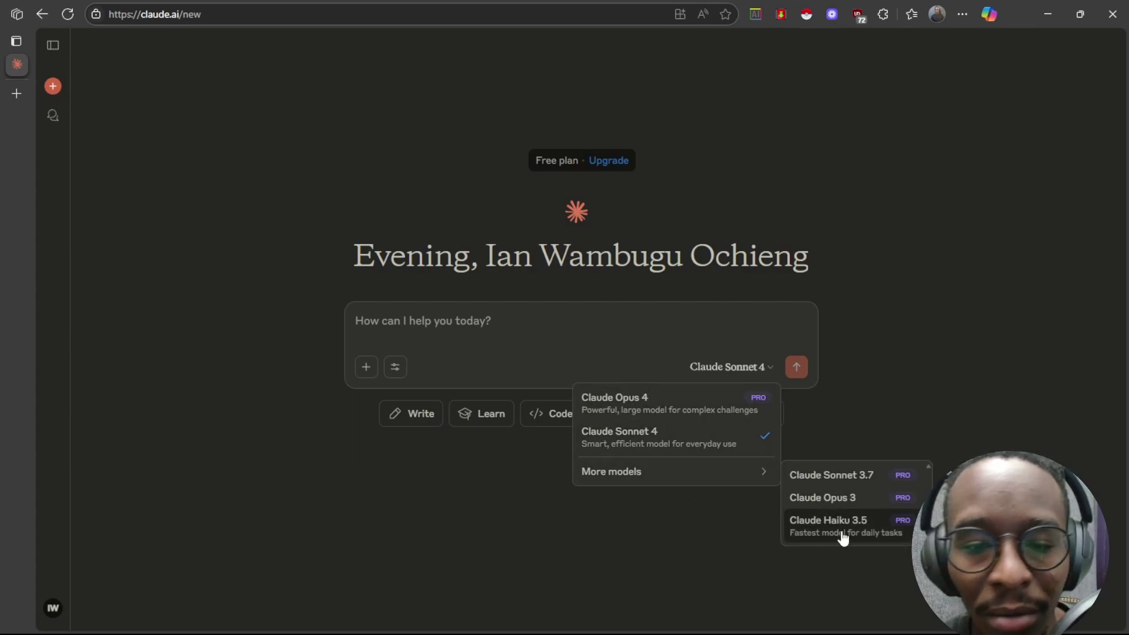
click(894, 191)
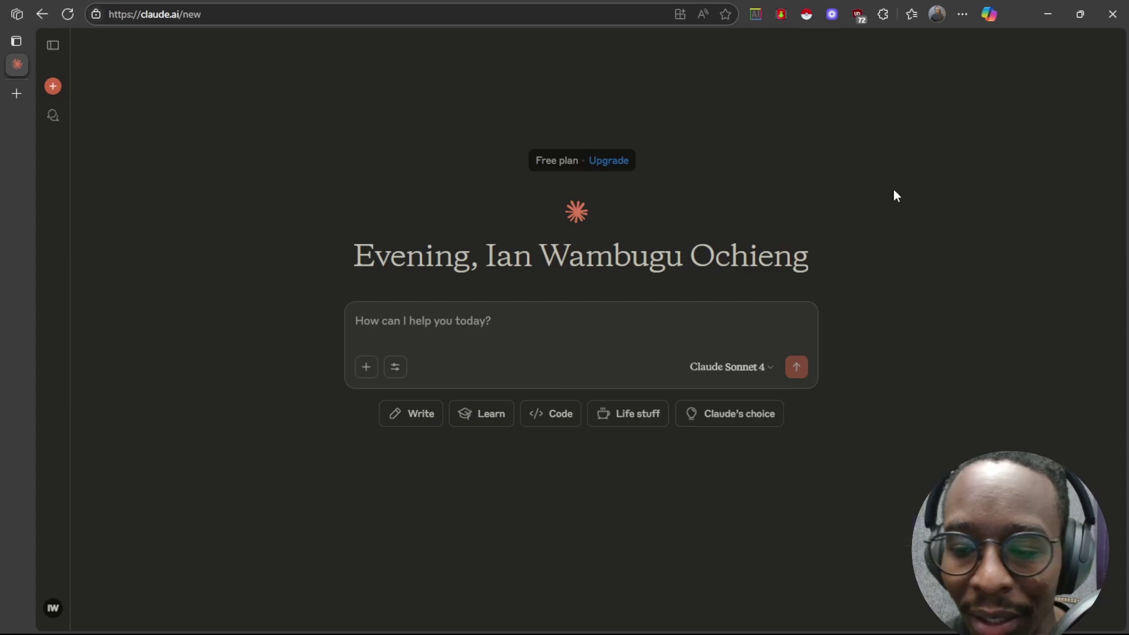